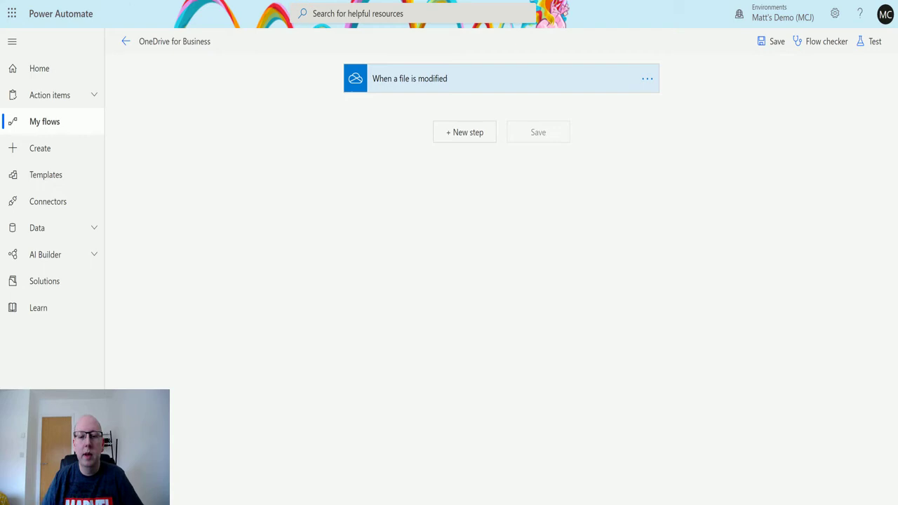
Step: Examine the folder and advanced options of the "When a file is modified" trigger
left_click(459, 80)
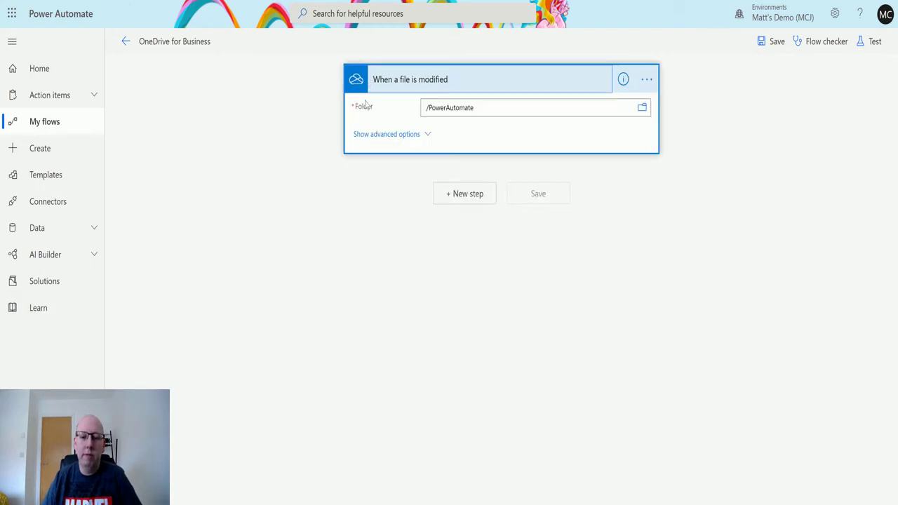
left_click(397, 134)
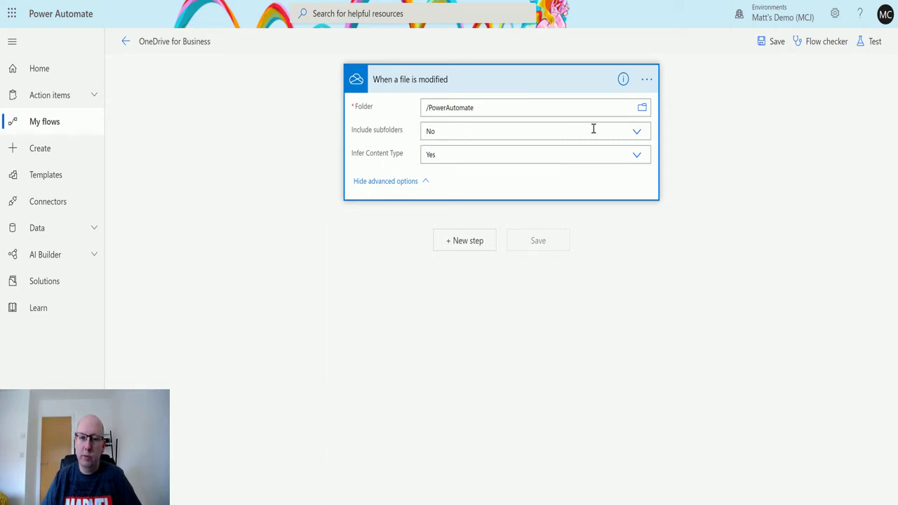
left_click(473, 78)
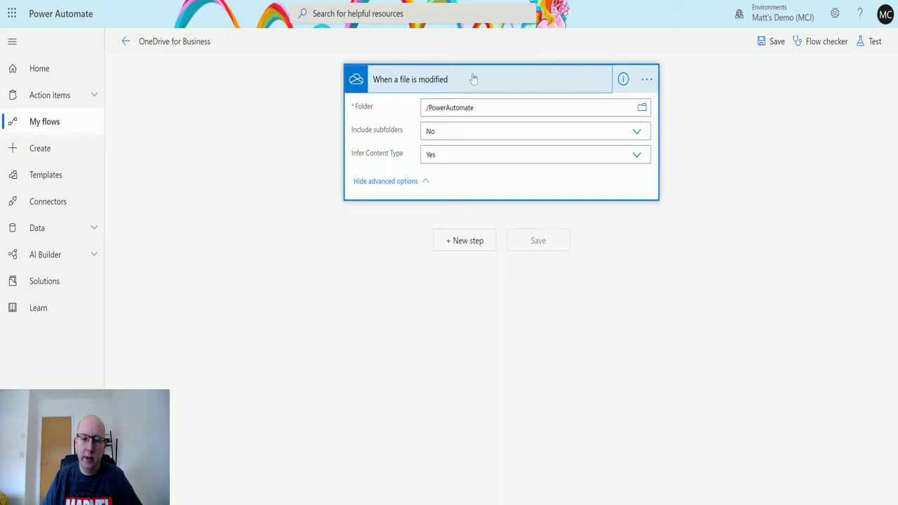
Step: Add the OneDrive for Business "Create file" action as a new step after the trigger
left_click(469, 135)
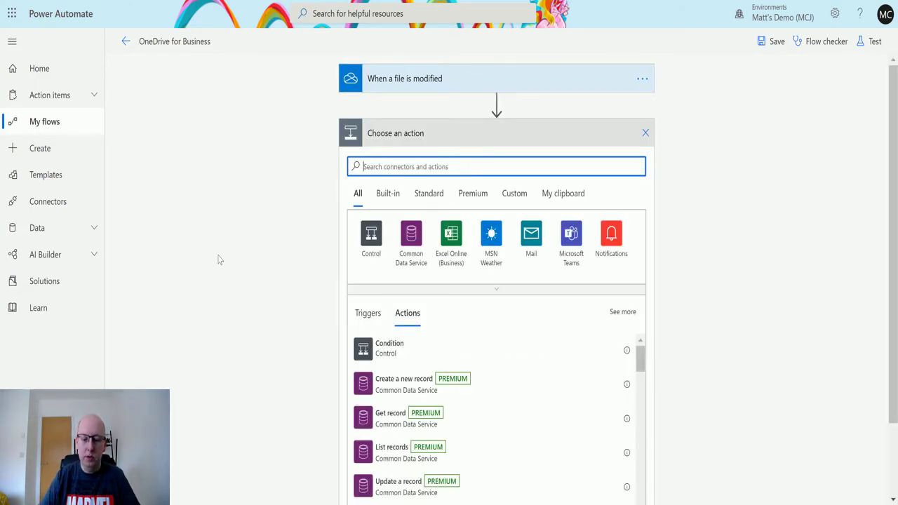
type("one drive")
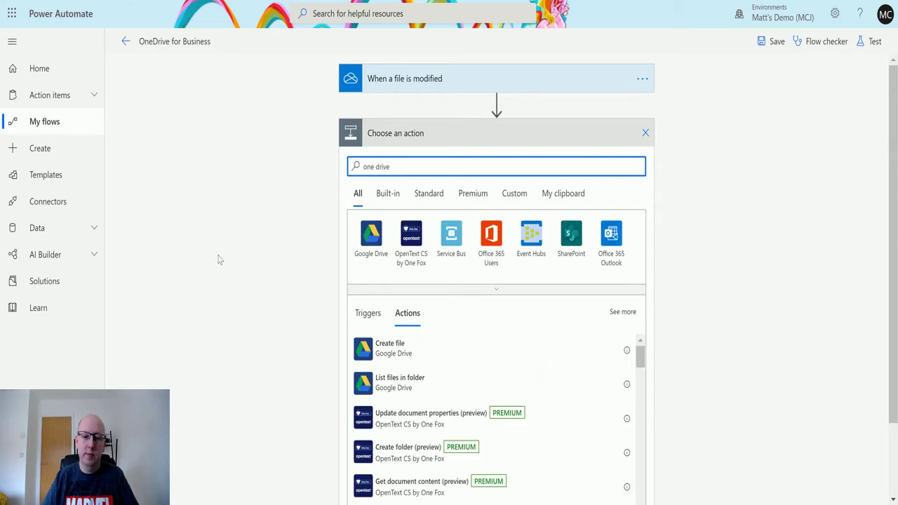
key("BackSpace")
key("BackSpace")
key("BackSpace")
key("BackSpace")
key("BackSpace")
key("BackSpace")
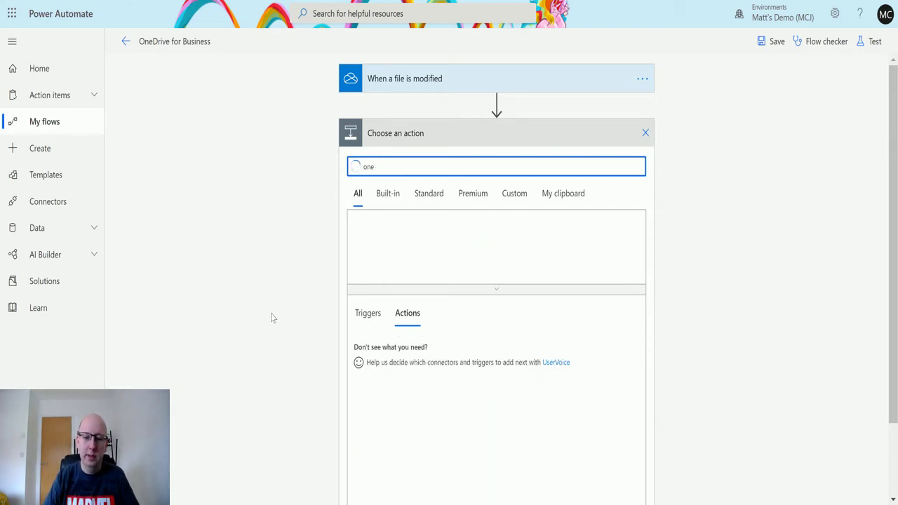
type("drive")
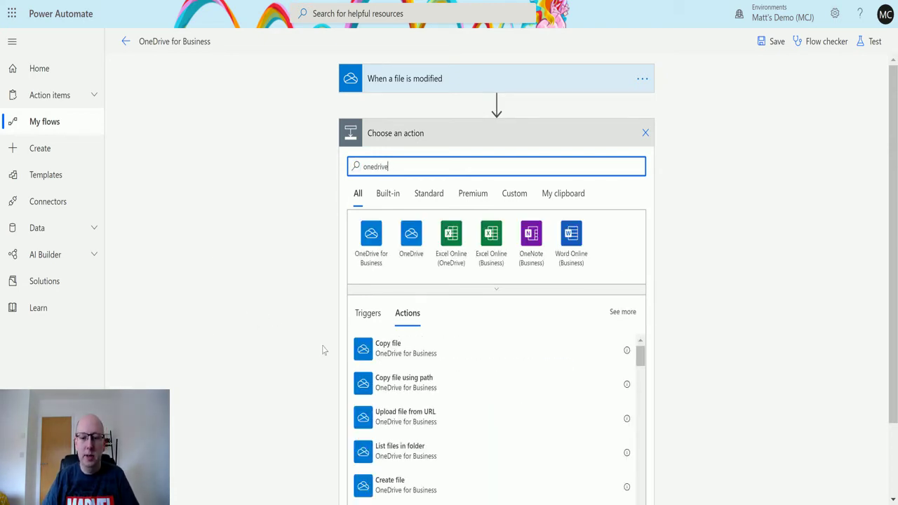
left_click(374, 234)
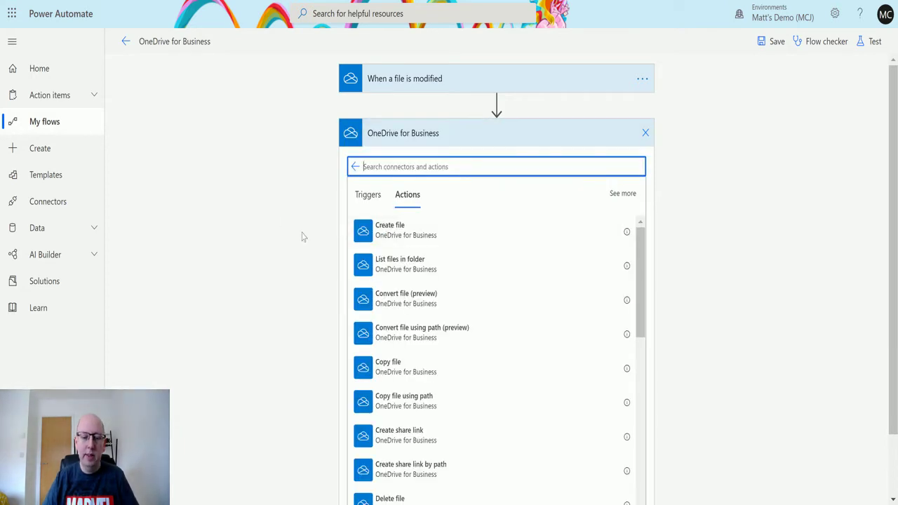
left_click(409, 242)
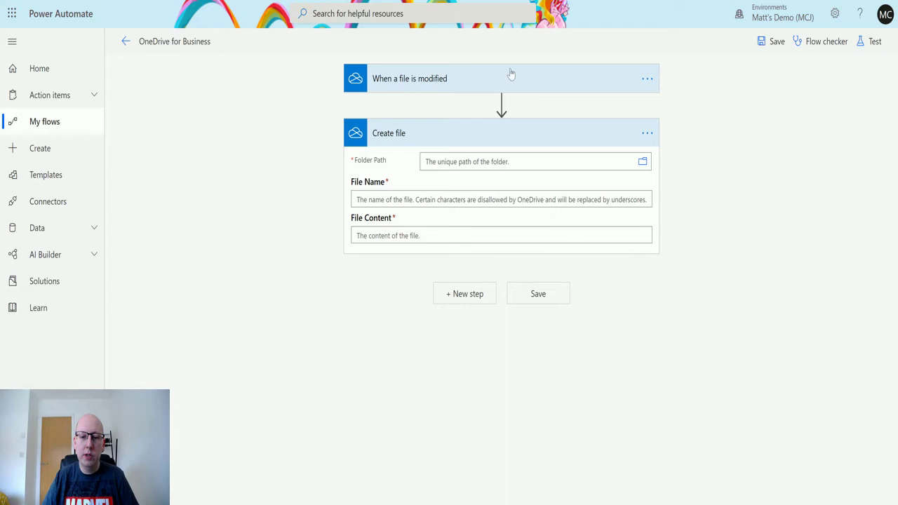
Step: Set the Create file action's folder path to /PowerAutomate/StopLooping
left_click(487, 84)
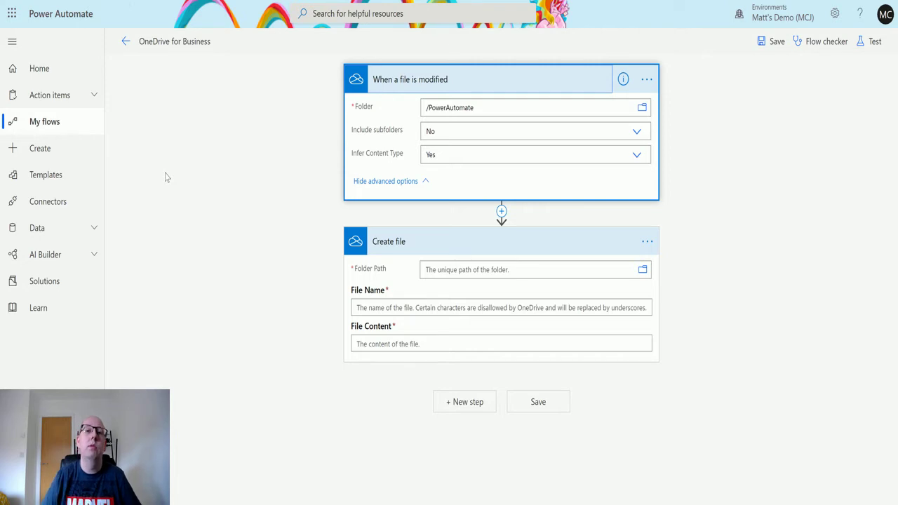
left_click(484, 85)
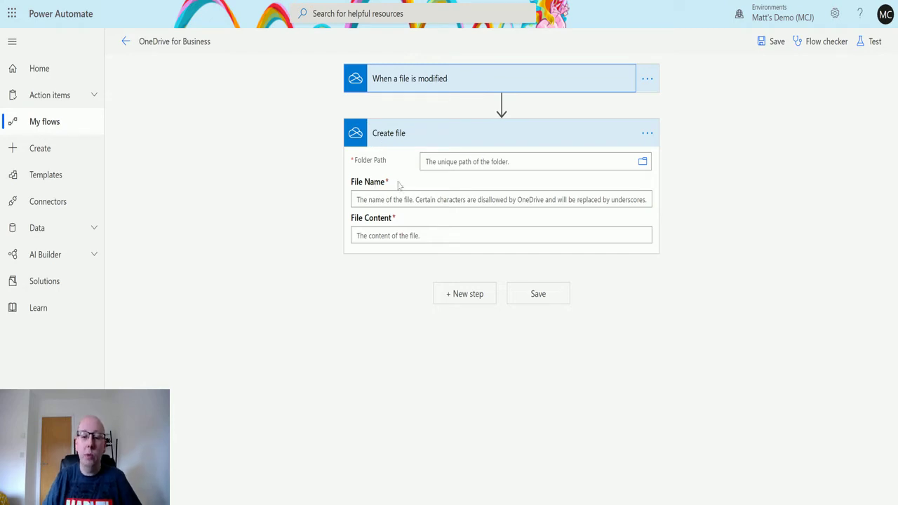
left_click(644, 166)
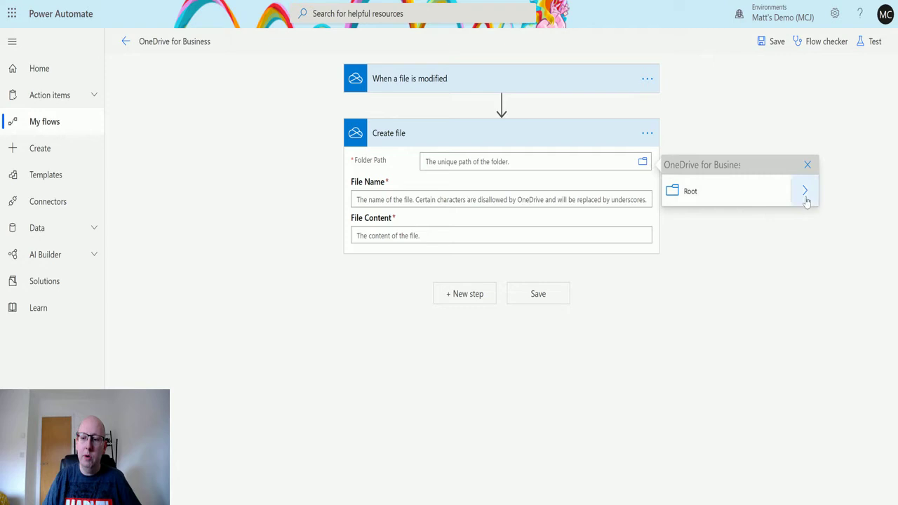
left_click(804, 190)
scroll(754, 224, "down", 3)
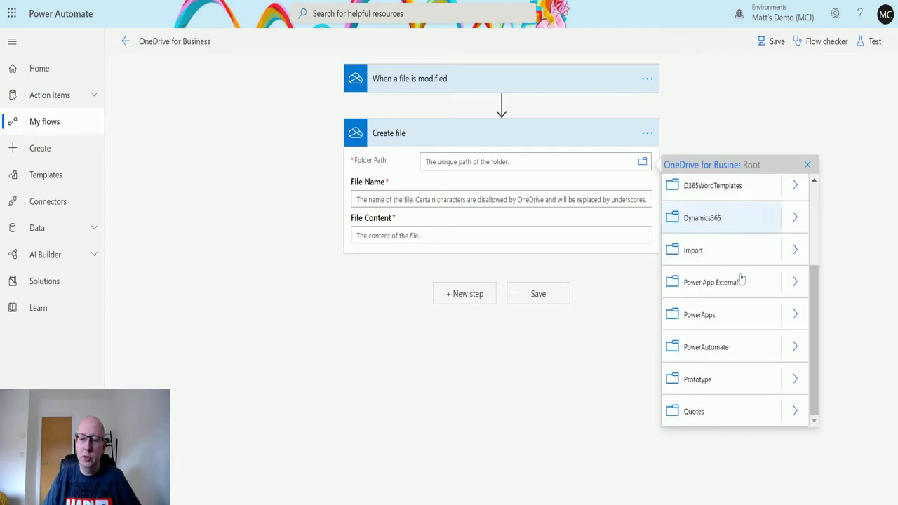
left_click(799, 348)
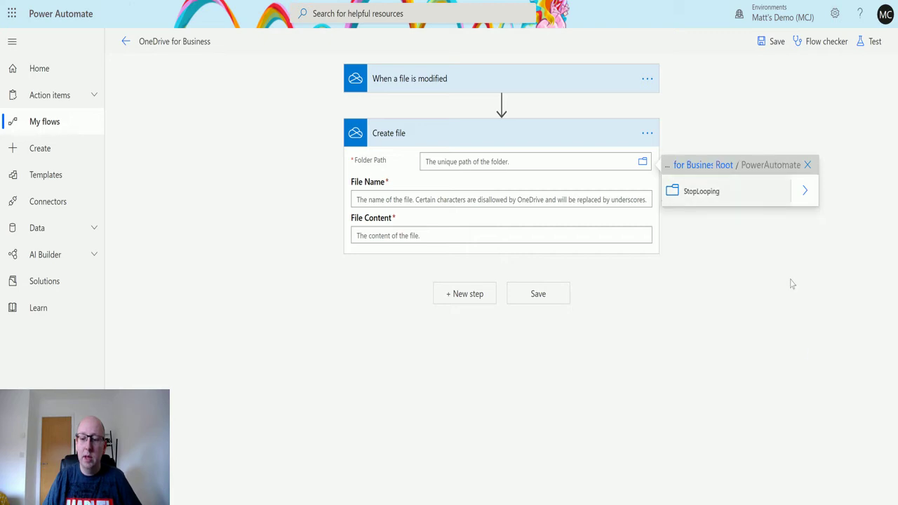
left_click(705, 193)
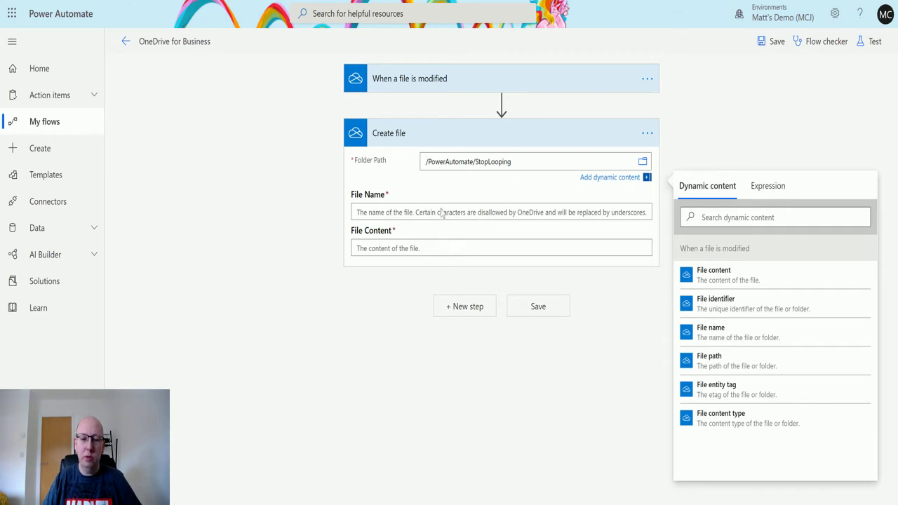
Step: Name the file in the Create file action TestCreateFile.docx
left_click(396, 212)
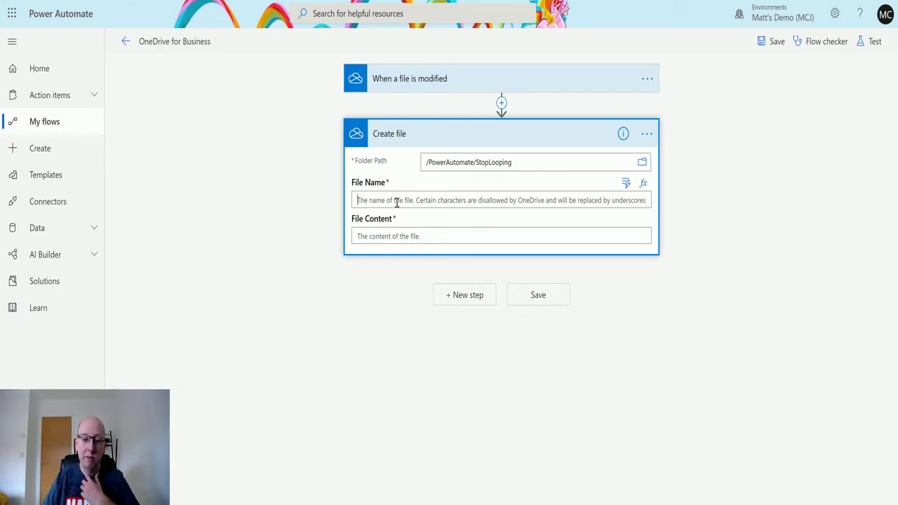
type("Te")
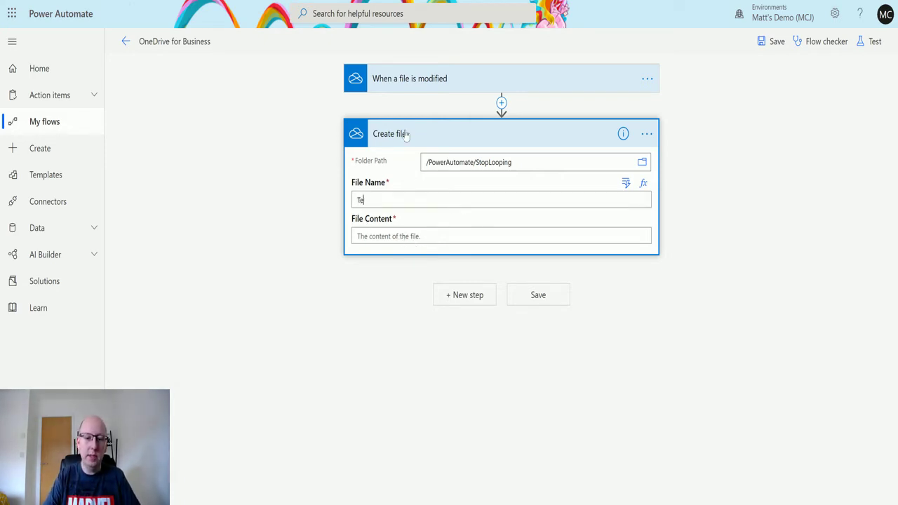
type("stCrete")
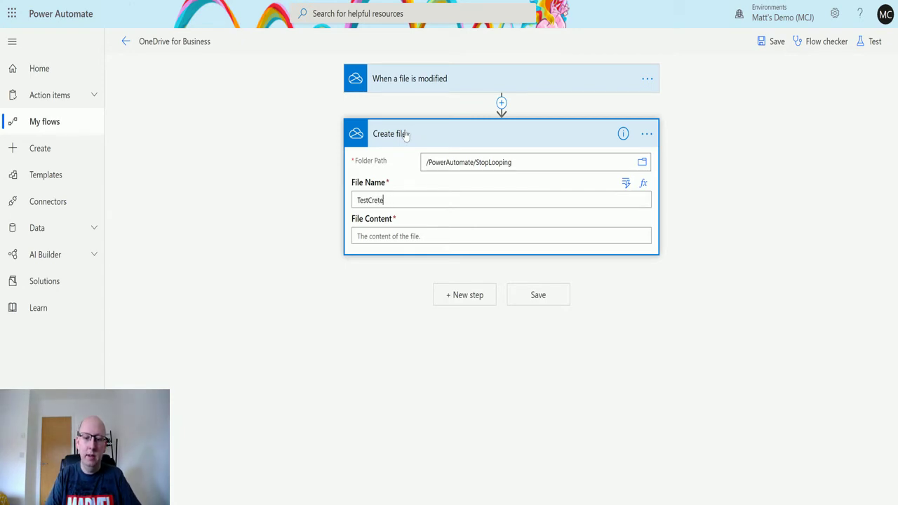
key("BackSpace")
key("BackSpace")
type("ateFile")
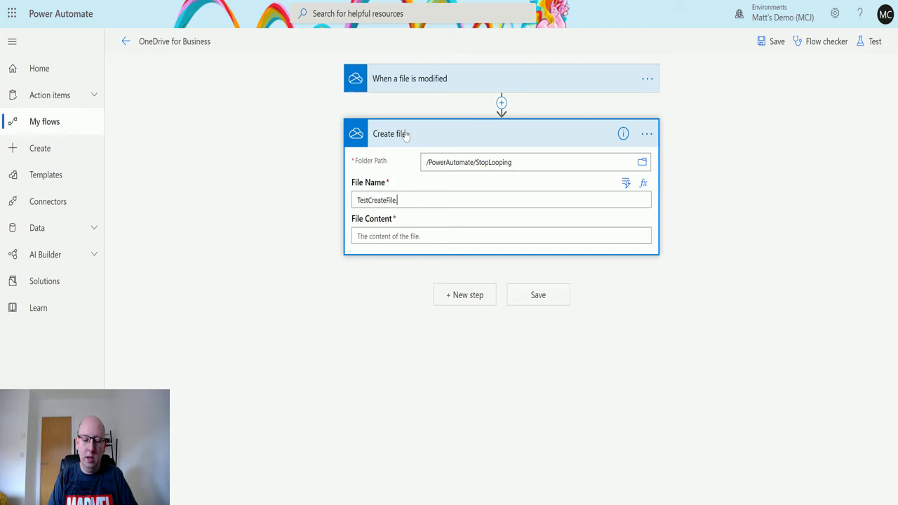
type(" docx")
key("BackSpace")
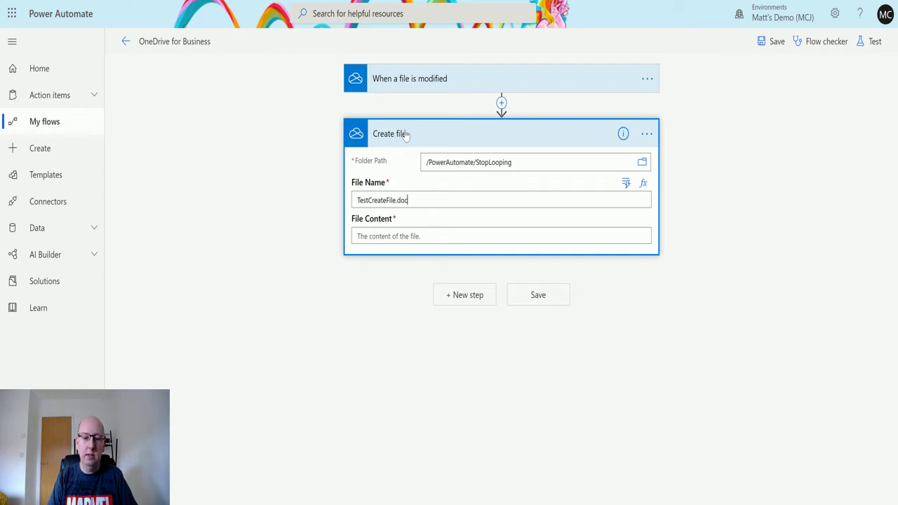
type("x")
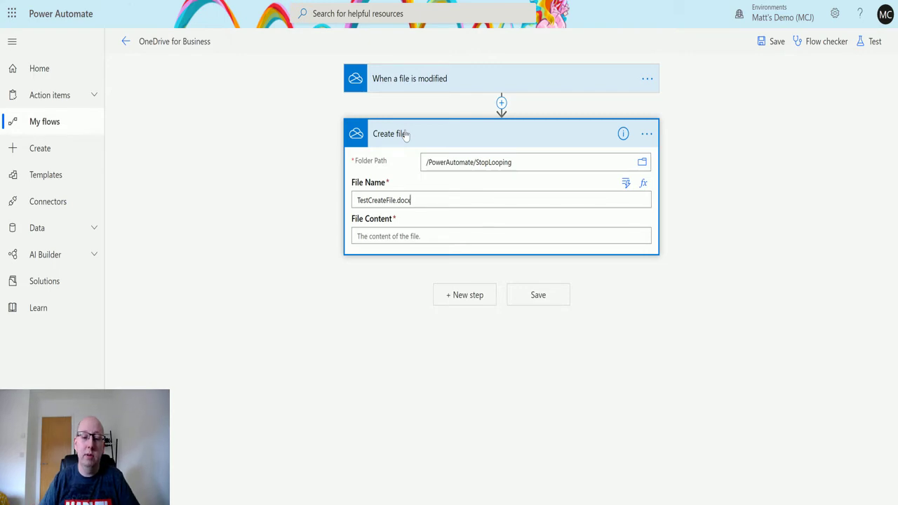
Step: Use the trigger's dynamic "File content" value as the new file's content and save the flow
left_click(436, 236)
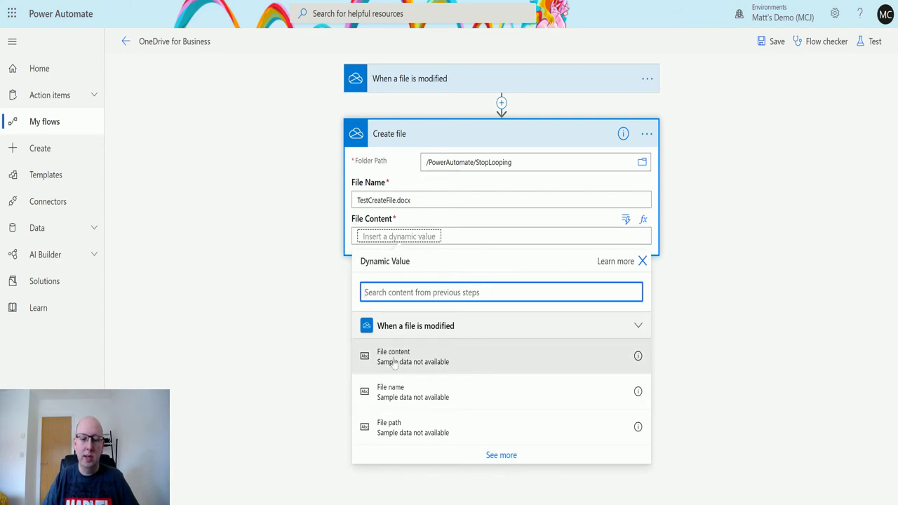
left_click(451, 359)
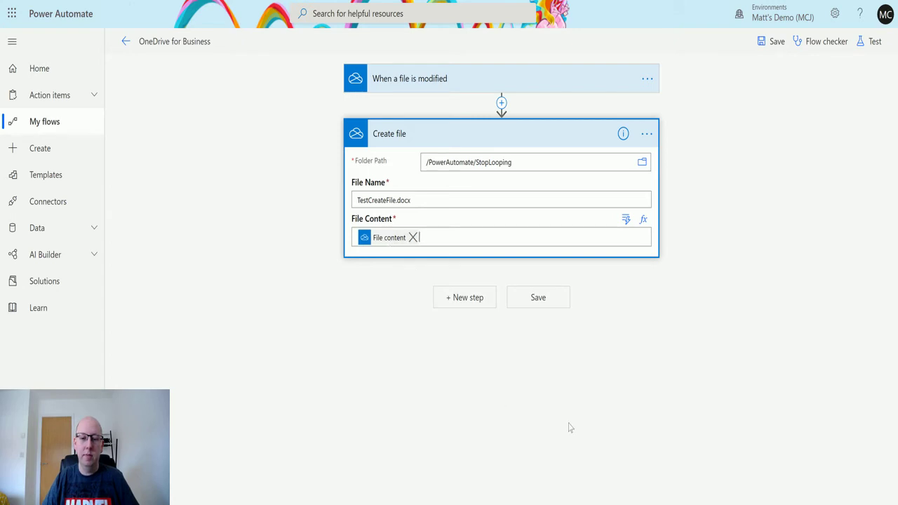
left_click(768, 43)
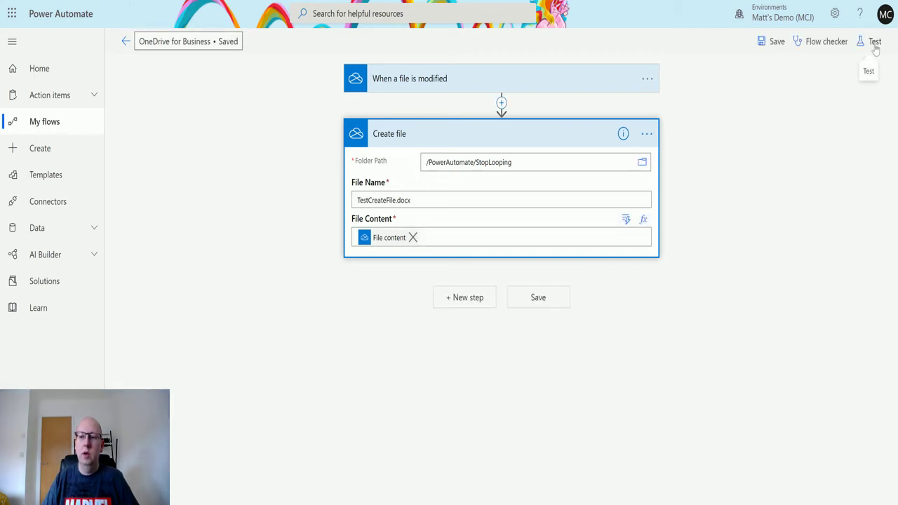
Step: Start a test of the flow with the trigger action performed manually
left_click(875, 46)
left_click(770, 76)
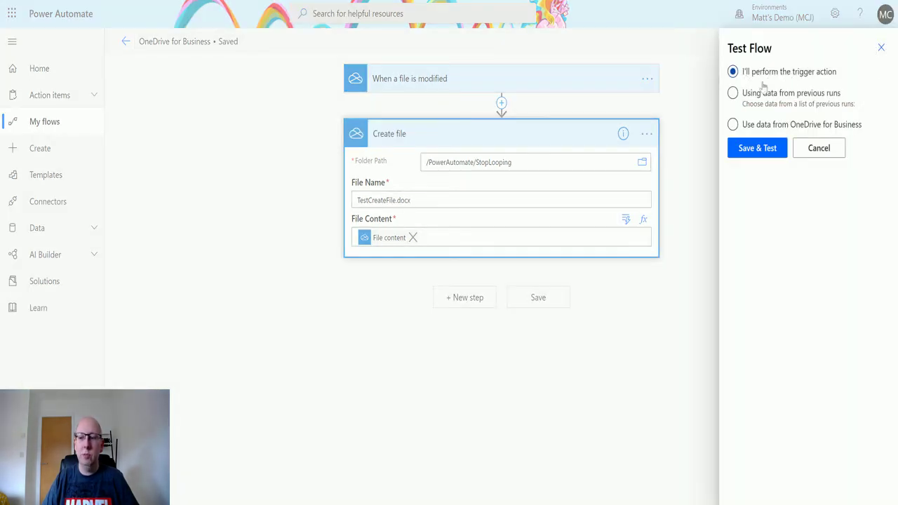
left_click(757, 150)
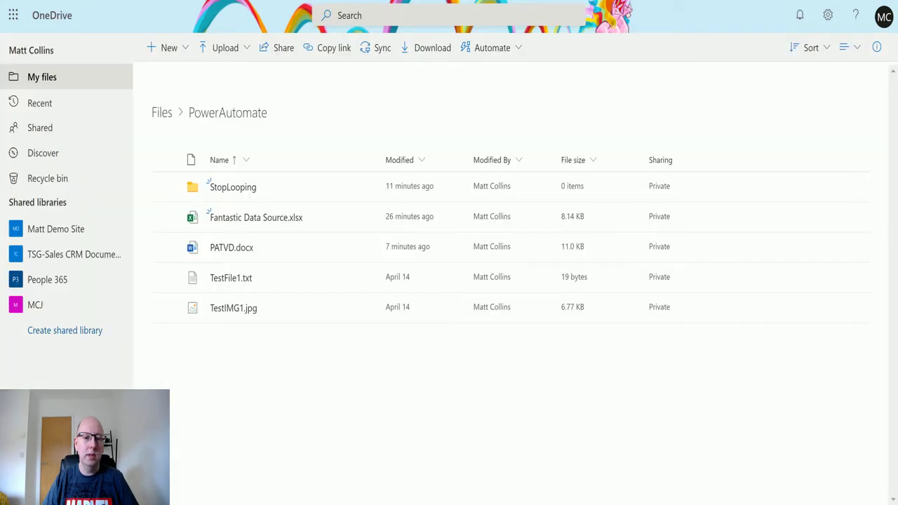
Step: Open PATVD.docx from OneDrive's PowerAutomate folder in Word and add the line "Hey ma, look, I'm on TV" below the existing text
left_click(227, 249)
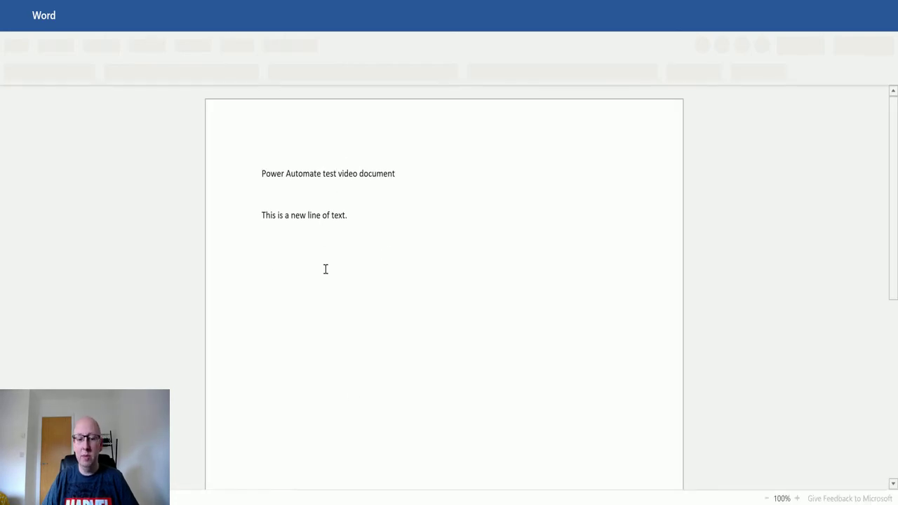
left_click(387, 259)
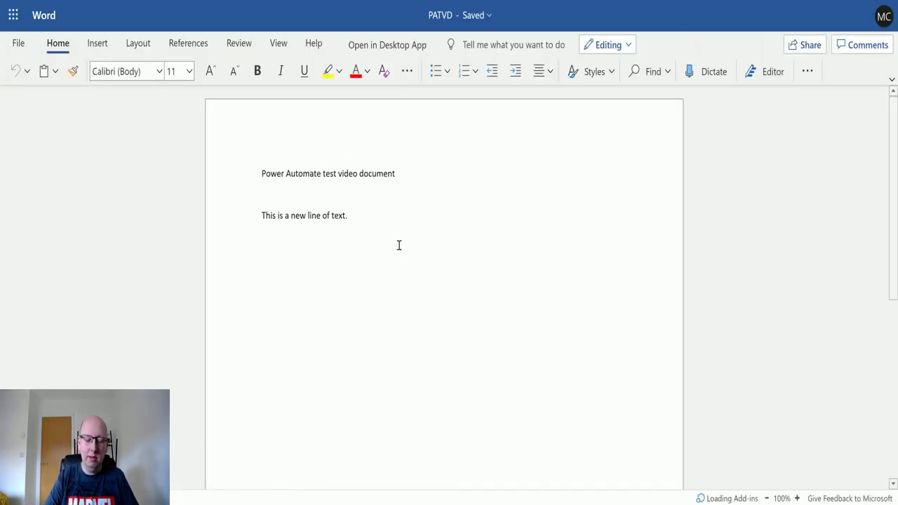
type("Hey m")
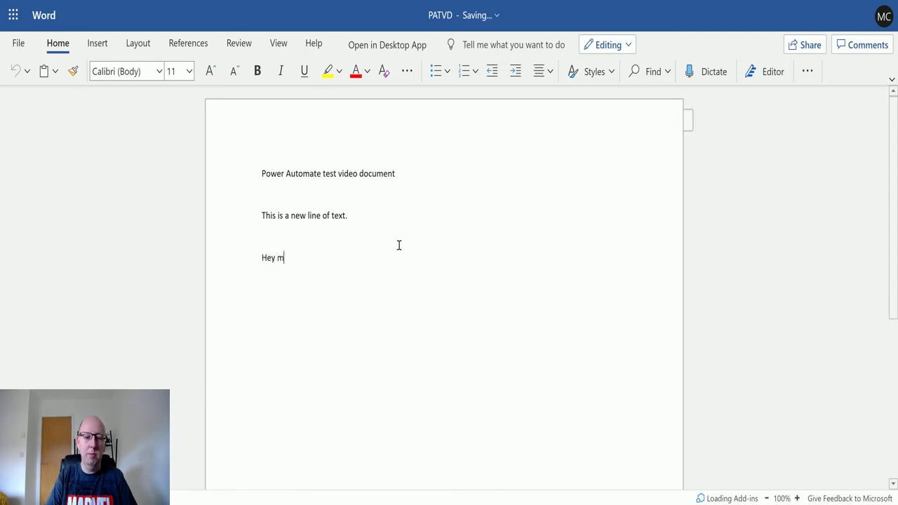
type("a, look,")
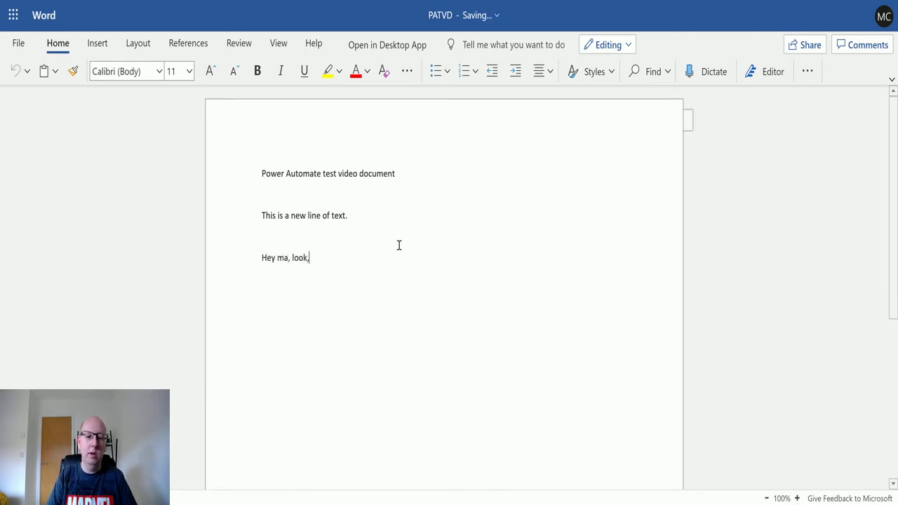
type(" I'm on ")
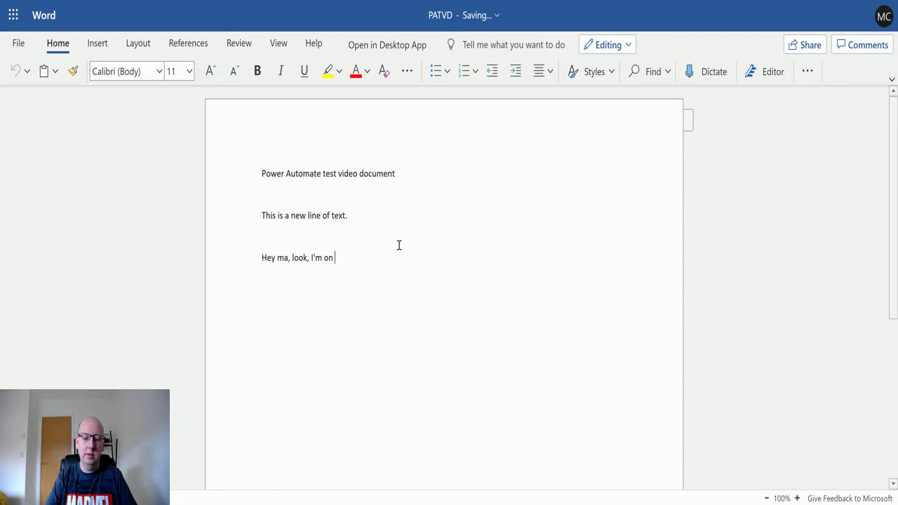
type("TV")
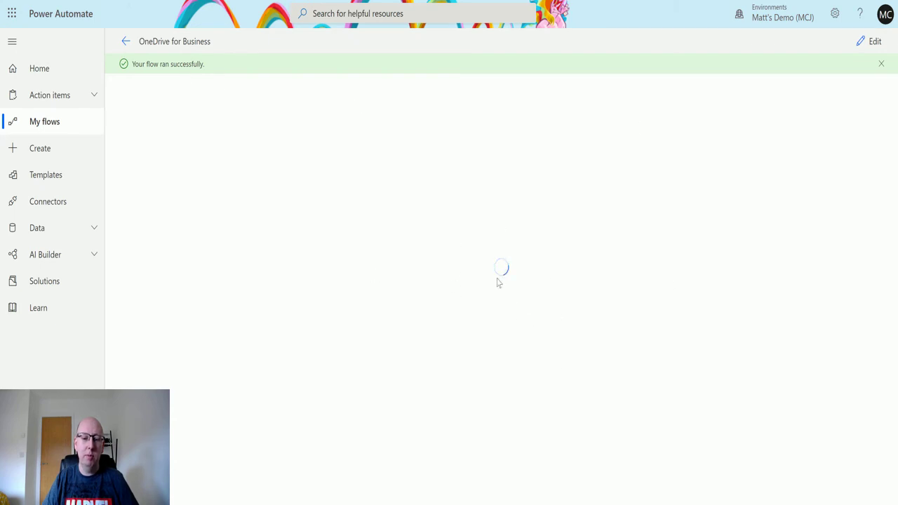
Step: Back in Power Automate, open the test run and examine the inputs and outputs of the "When a file is modified" trigger
left_click(126, 42)
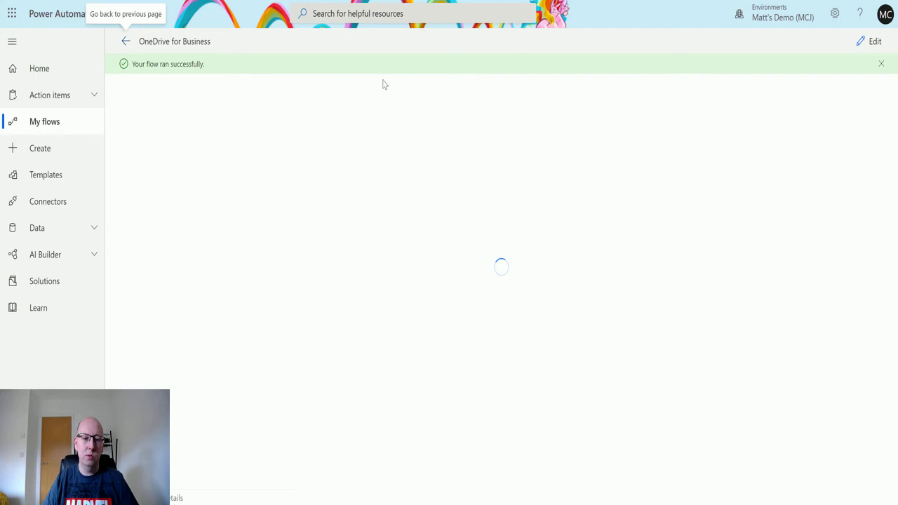
left_click(176, 379)
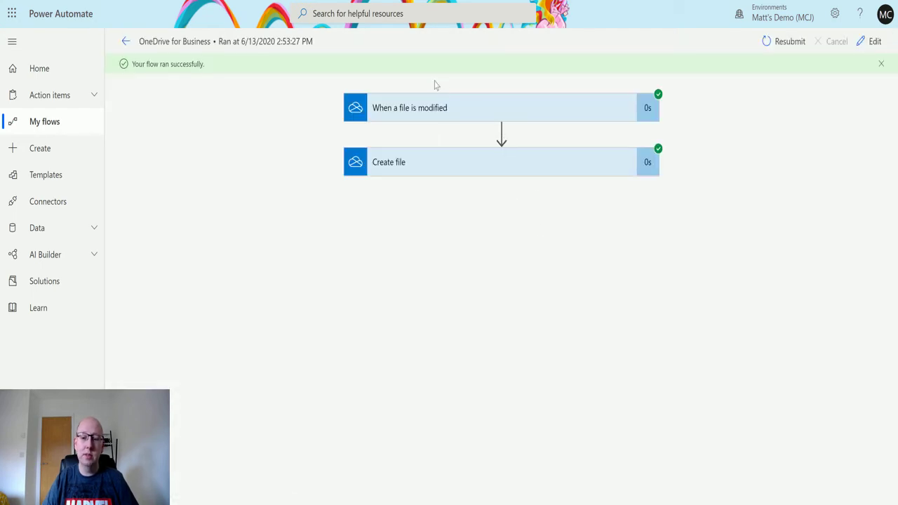
left_click(477, 117)
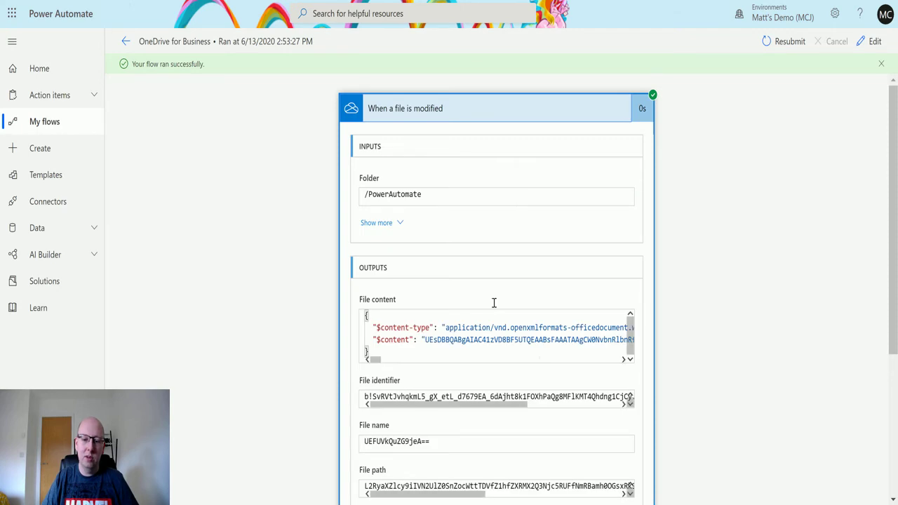
Step: Collapse the trigger's run details and examine the inputs and outputs of the "Create file" action
left_click(504, 114)
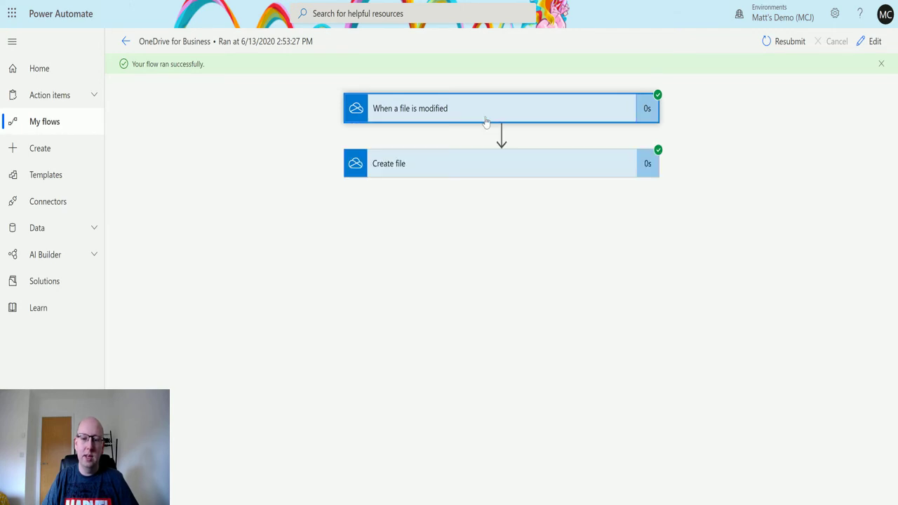
left_click(456, 162)
scroll(542, 248, "down", 1)
scroll(544, 246, "down", 1)
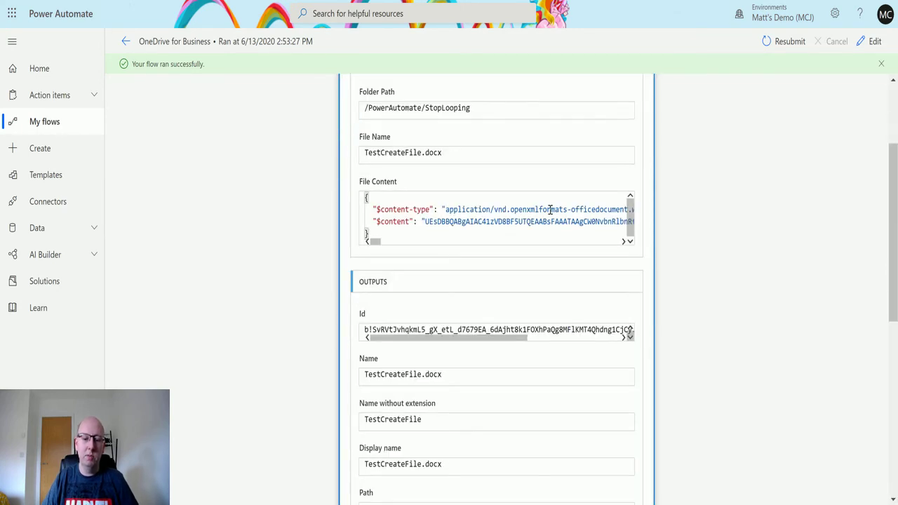
scroll(806, 242, "down", 1)
scroll(705, 263, "down", 1)
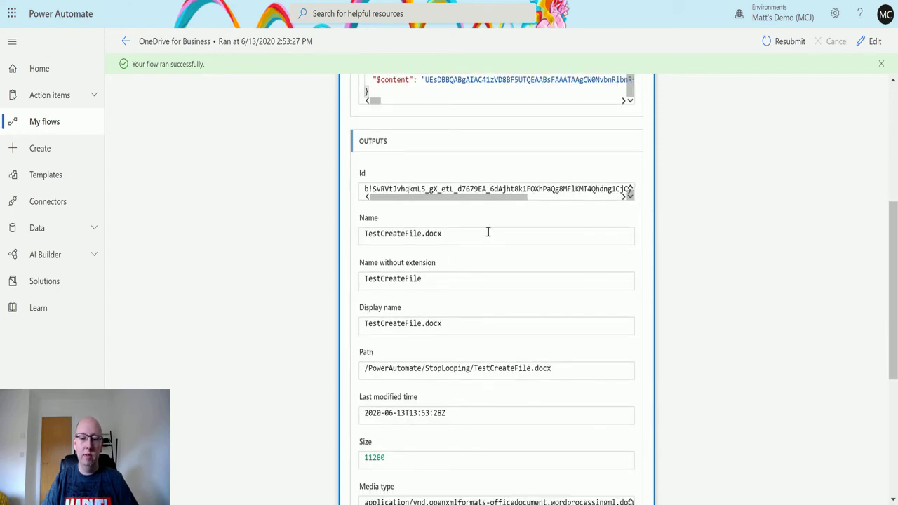
scroll(493, 248, "down", 1)
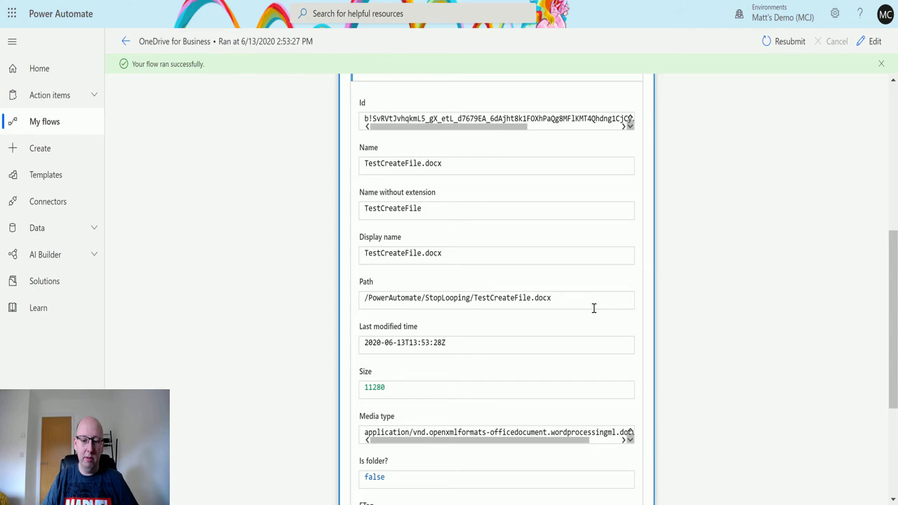
scroll(594, 309, "down", 1)
scroll(499, 267, "down", 2)
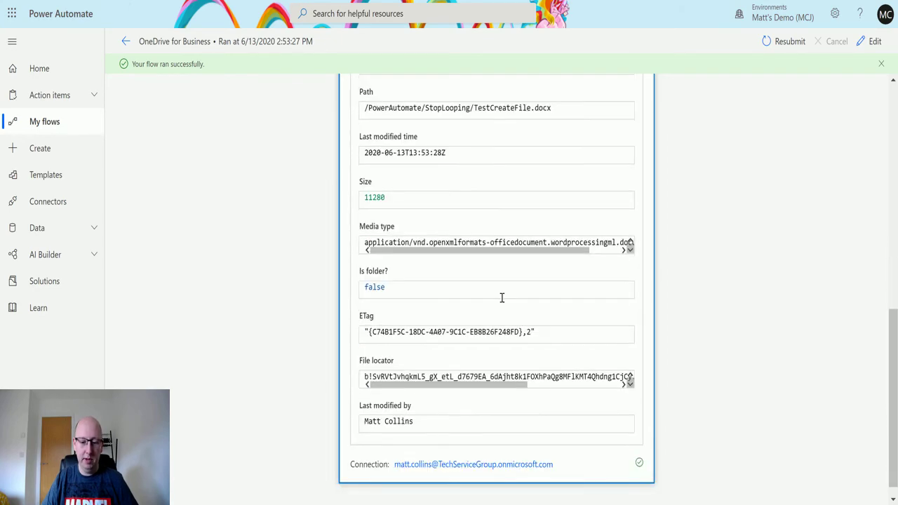
scroll(570, 335, "up", 8)
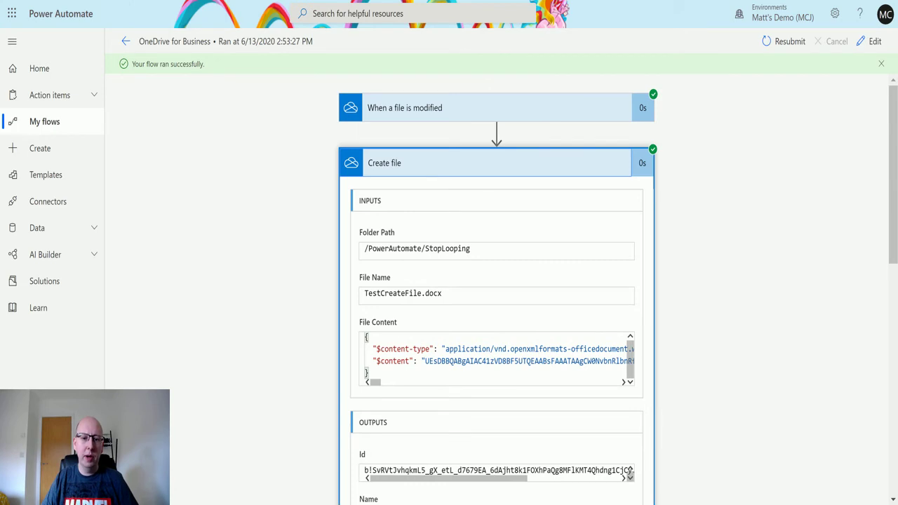
Step: Switch to OneDrive and open TestCreateFile.docx from the StopLooping folder in Word to check its text
key("ctrl+Tab")
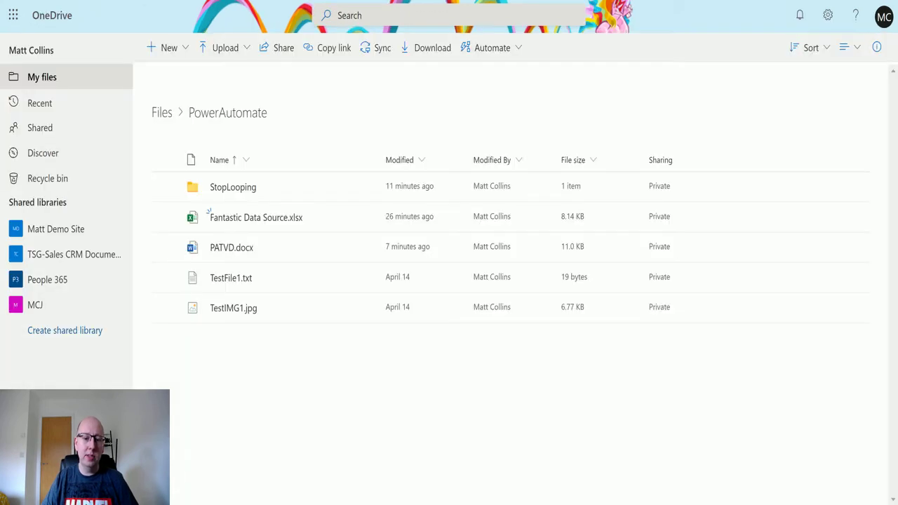
left_click(241, 187)
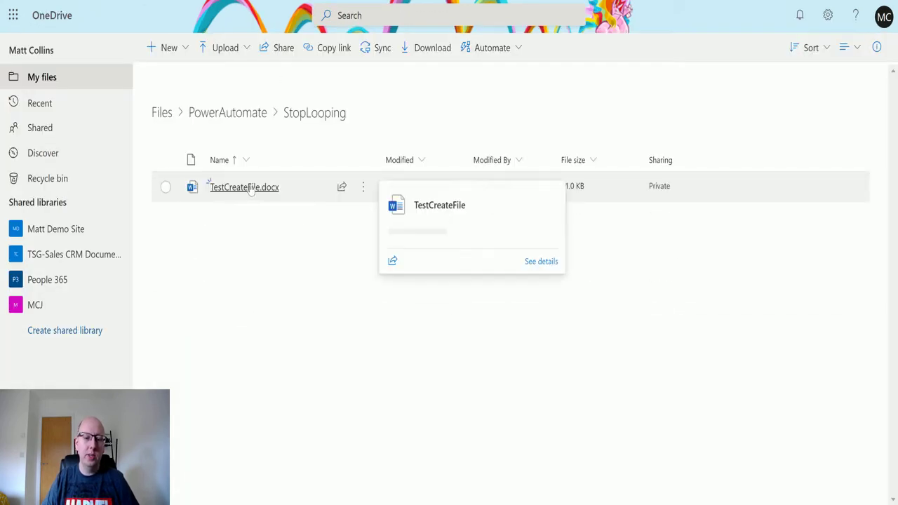
left_click(237, 187)
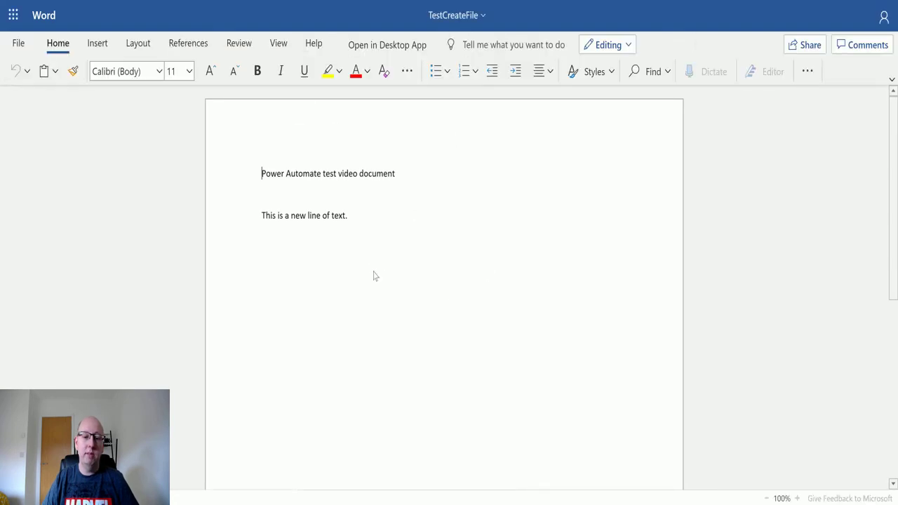
left_click(402, 253)
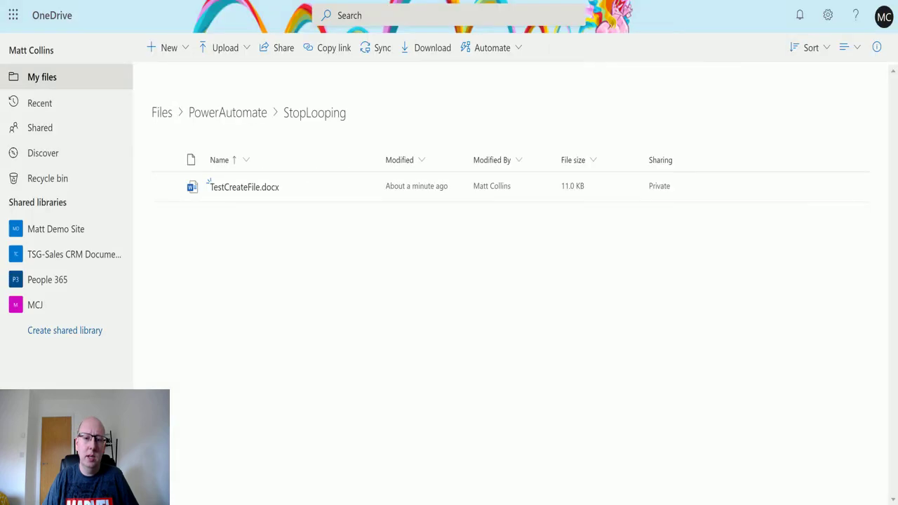
Step: Return OneDrive to the PowerAutomate folder, and in Power Automate start another test of the flow with the trigger action performed manually
left_click(237, 114)
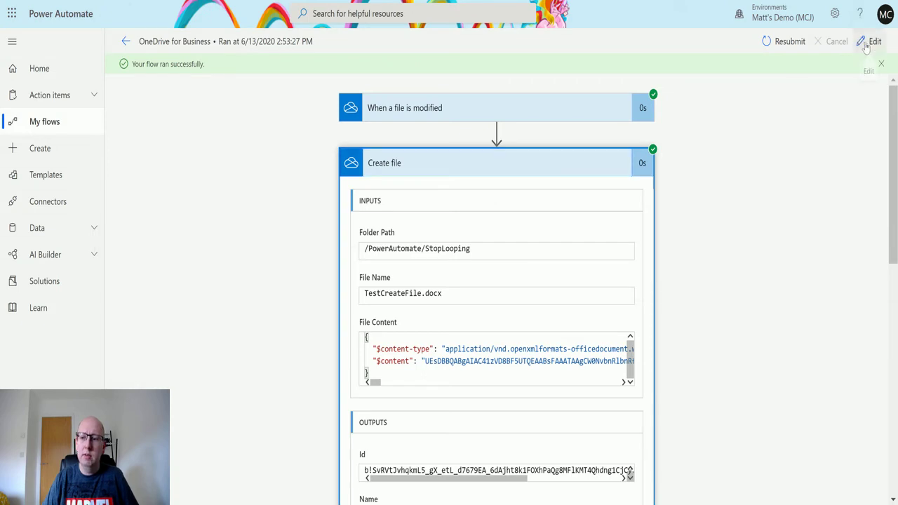
left_click(875, 40)
left_click(871, 41)
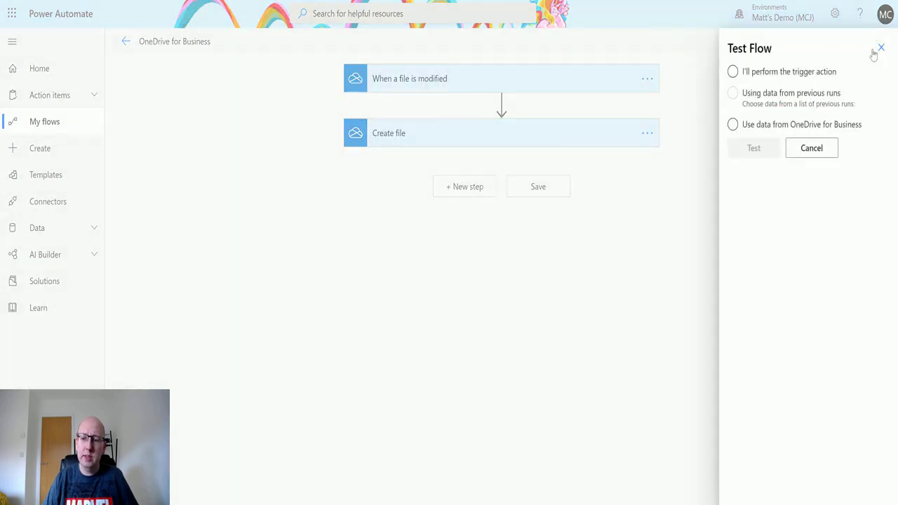
left_click(779, 71)
left_click(751, 147)
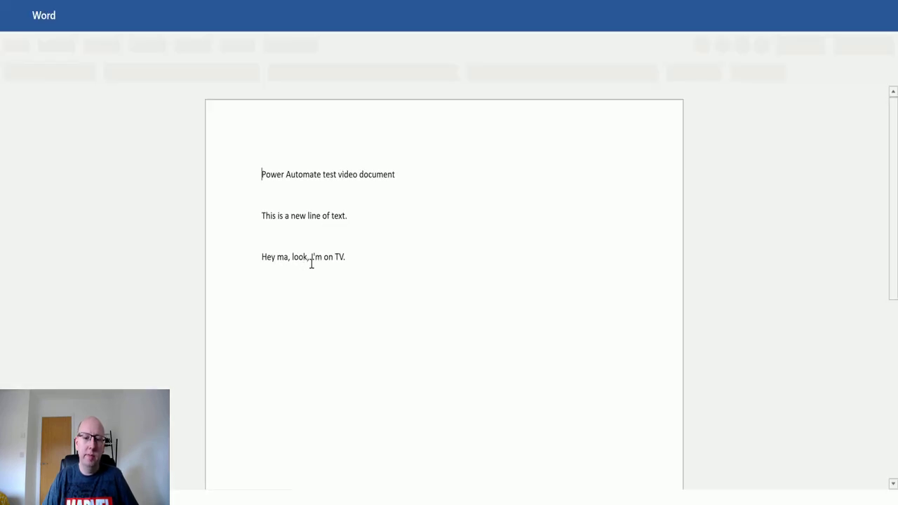
Step: Modify PATVD.docx in Word at its last line, "Hey ma, look, I'm on TV.", and return to the flow's test run
left_click(370, 254)
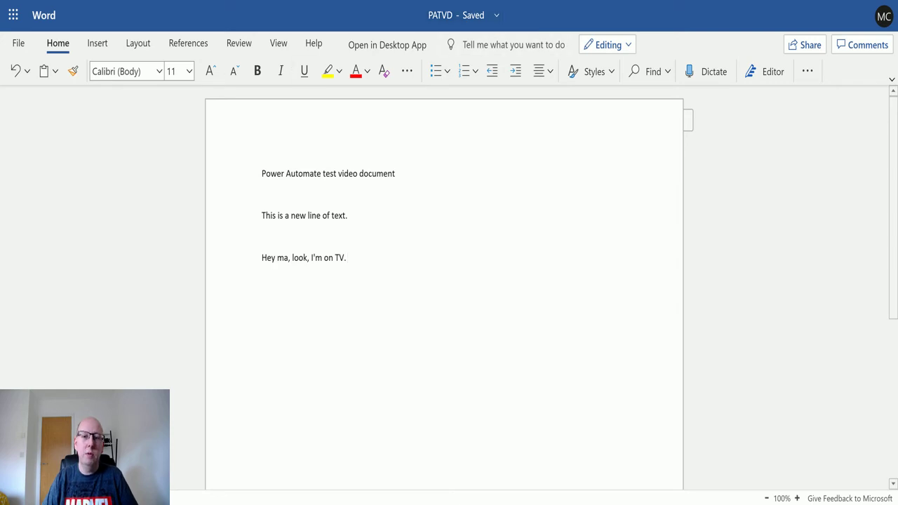
key("ctrl+Tab")
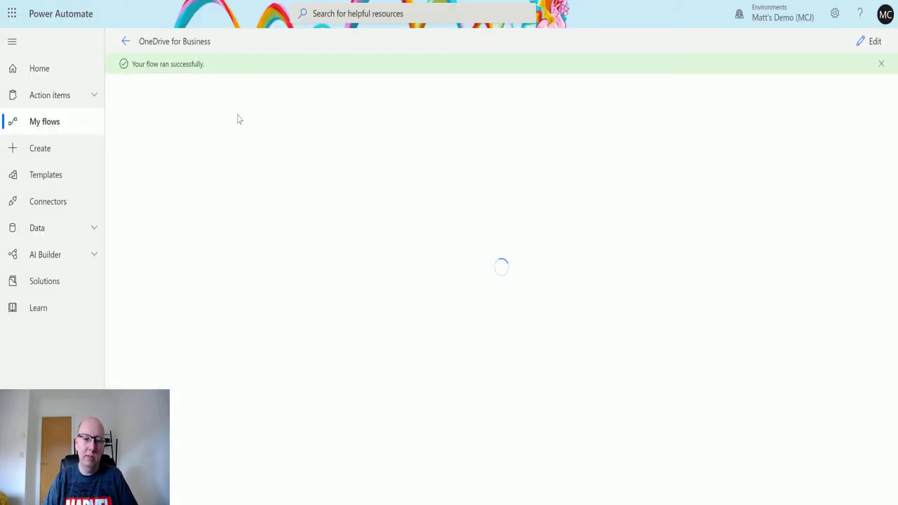
Step: Reopen TestCreateFile.docx from OneDrive's StopLooping folder to check its updated text, and return to the folder
key("ctrl+Tab")
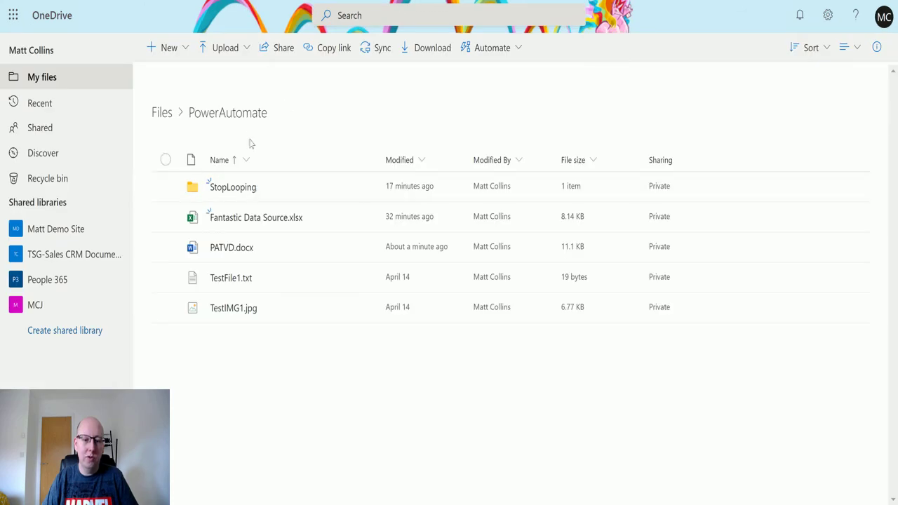
left_click(233, 188)
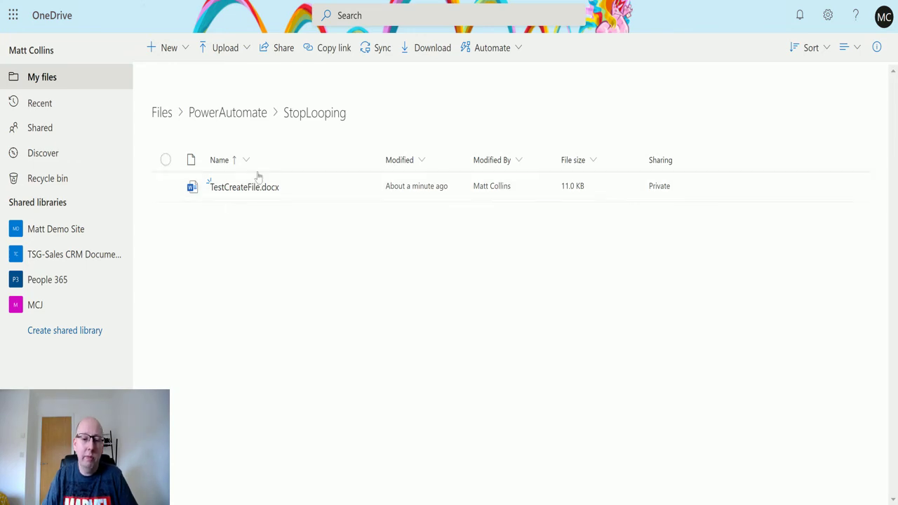
left_click(248, 195)
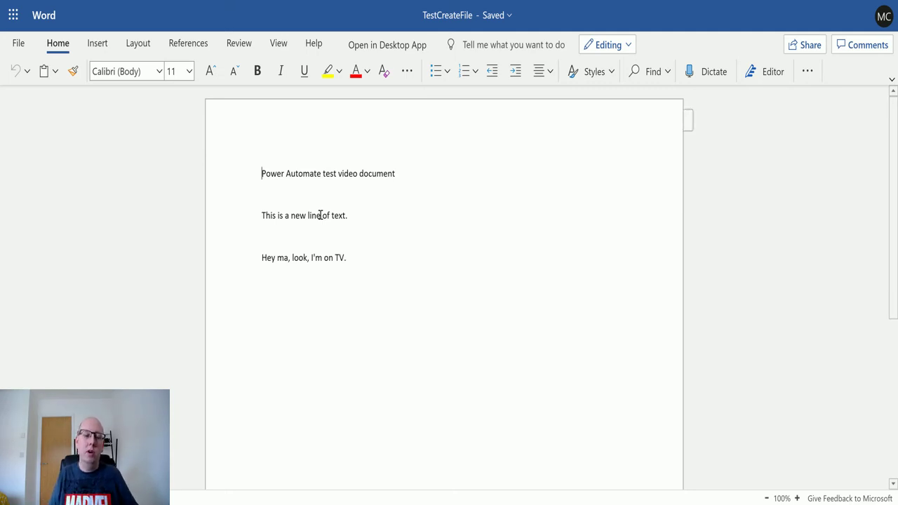
left_click(137, 2)
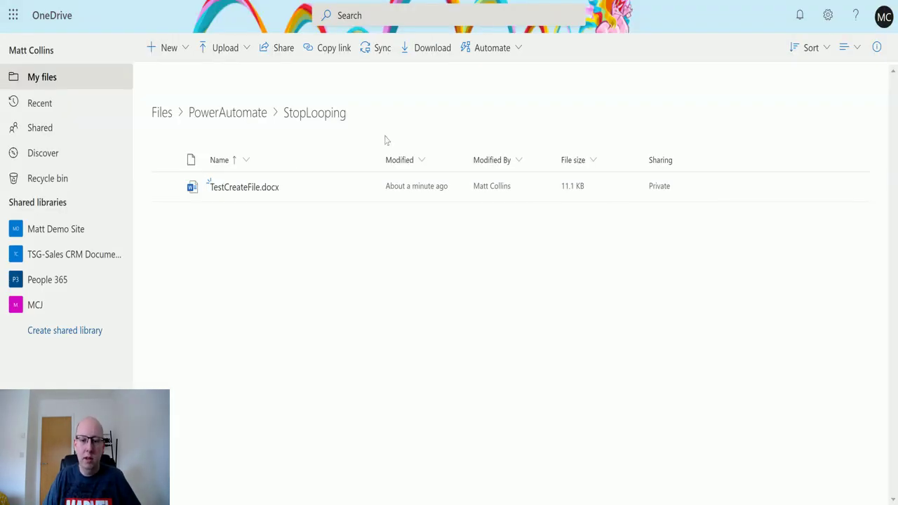
Step: Show the version history of TestCreateFile.docx and bring up the available actions for version 2.0
left_click(363, 187)
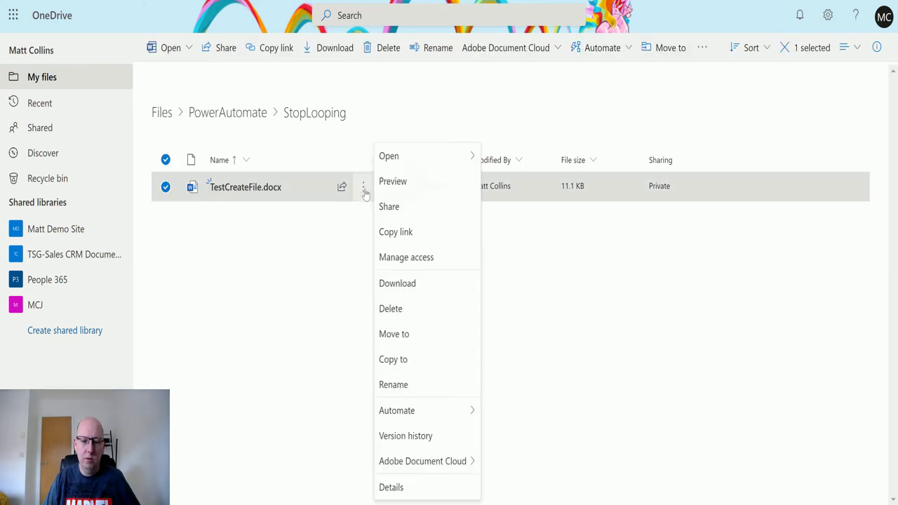
left_click(407, 437)
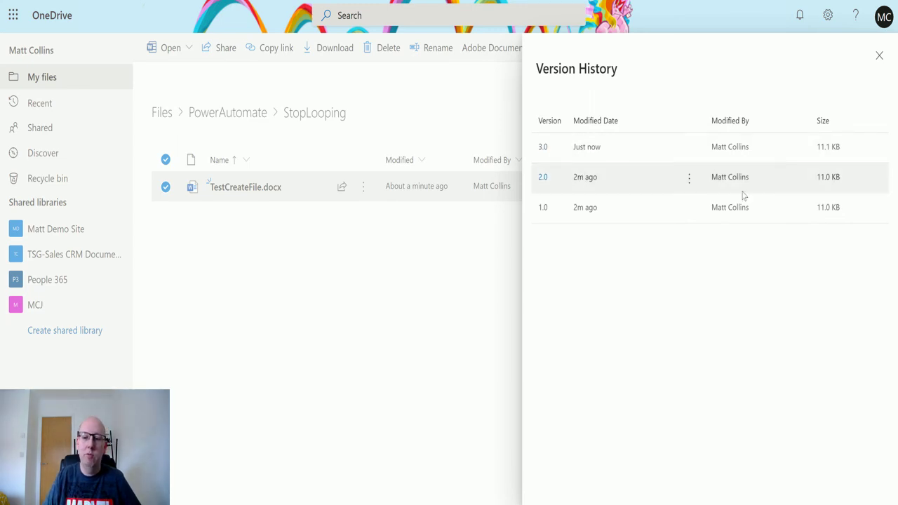
left_click(689, 182)
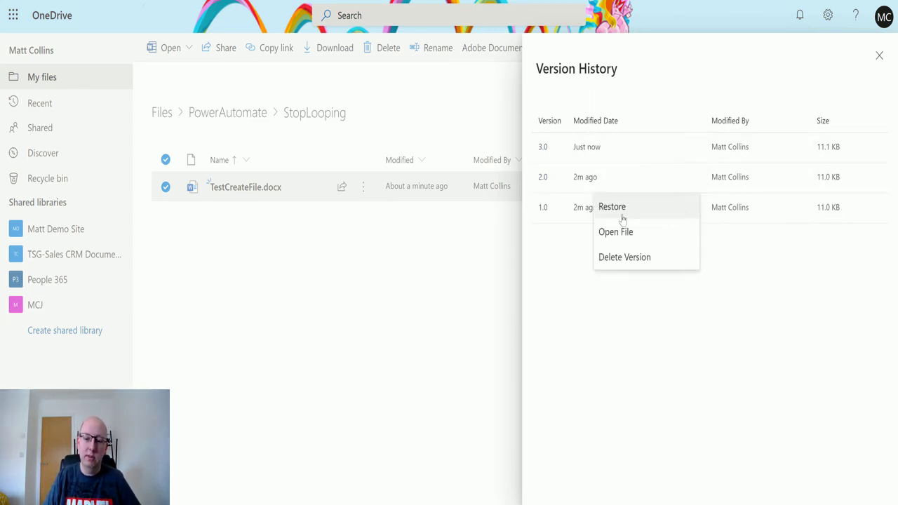